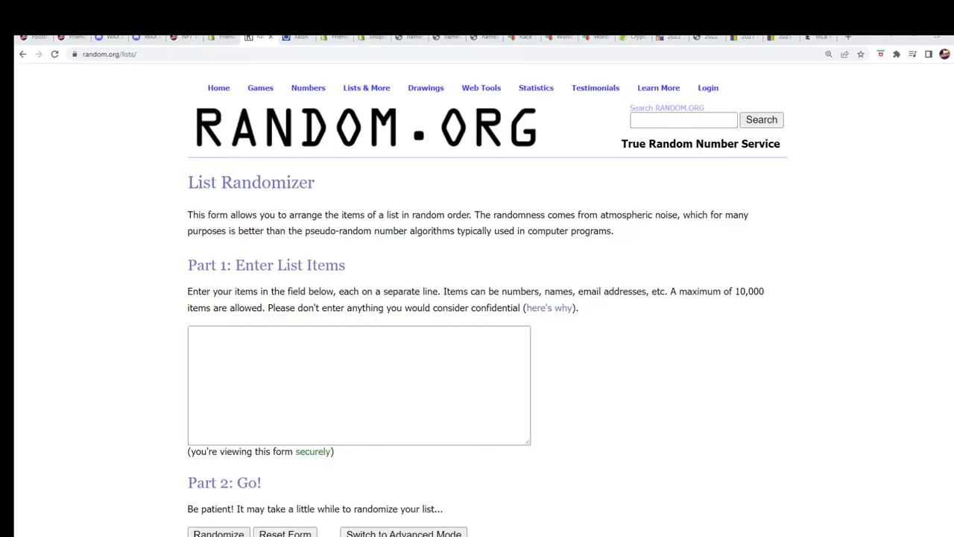
# Try to randomize the block of owner names from the Notepad list in the List Randomizer.
pyautogui.hotkey('alt', 'Tab')
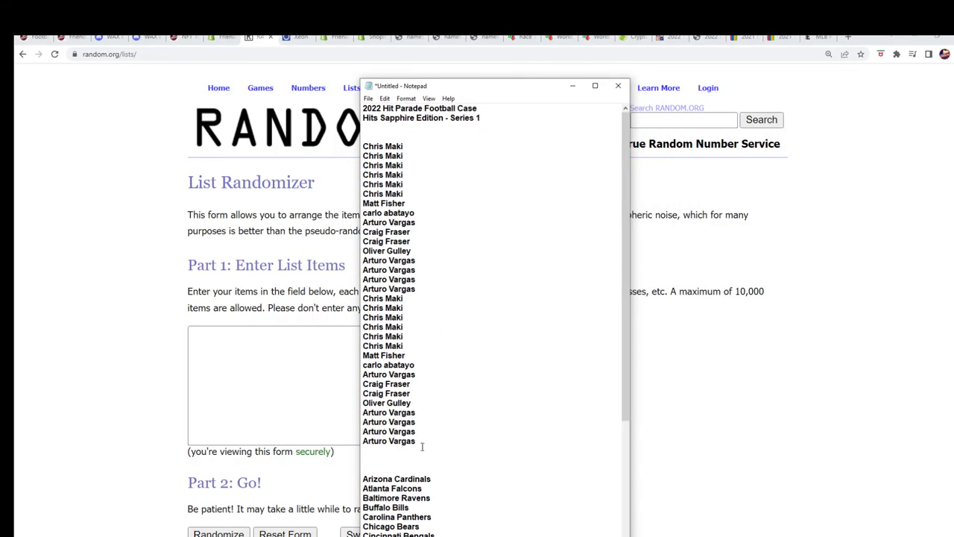
pyautogui.moveTo(417, 436); pyautogui.dragTo(363, 146)
pyautogui.rightClick(388, 179)
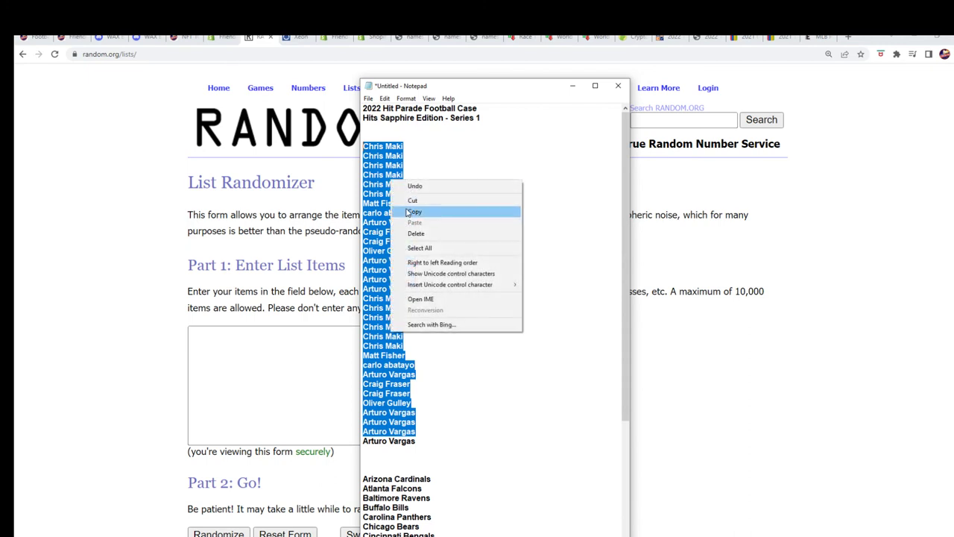
pyautogui.click(409, 213)
pyautogui.click(208, 339)
pyautogui.rightClick(208, 339)
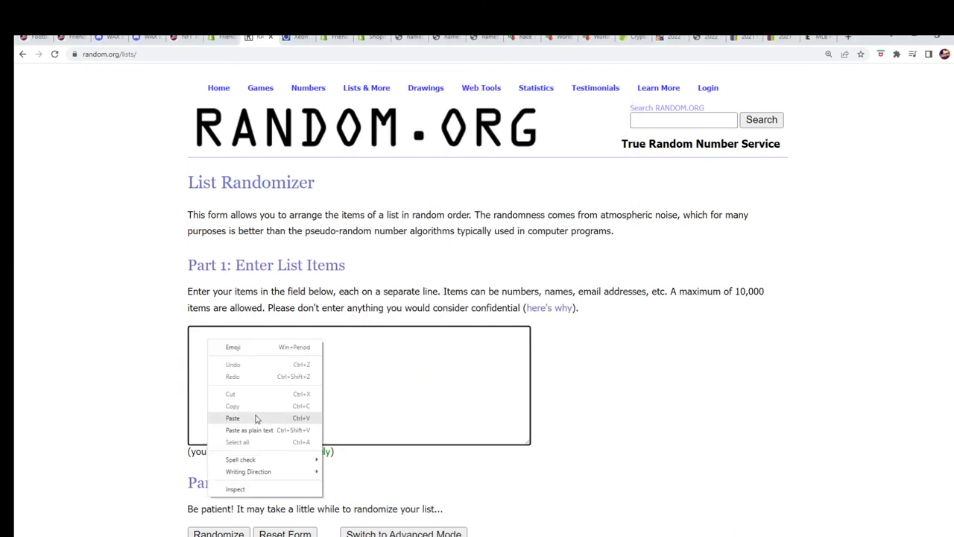
pyautogui.click(253, 418)
pyautogui.scroll(-1, 618, 340)
pyautogui.click(228, 457)
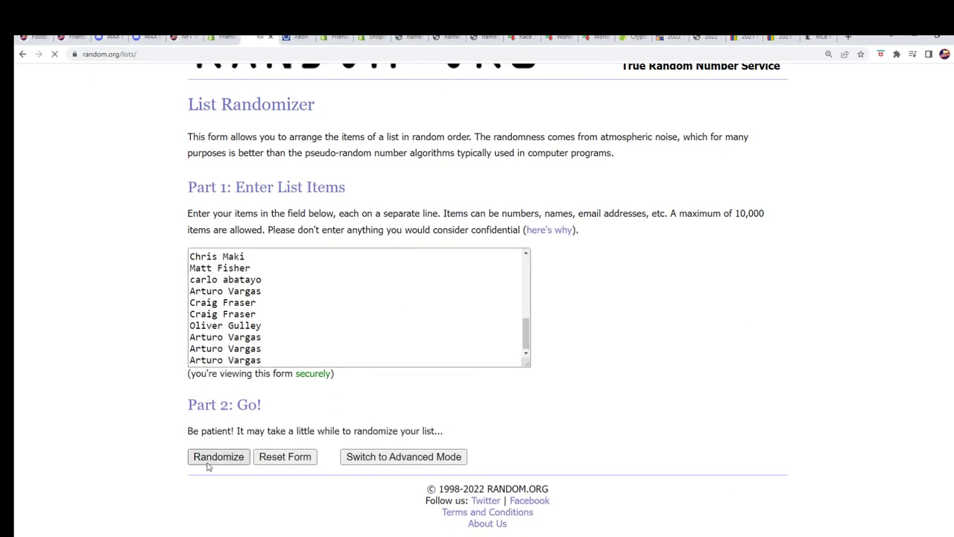
# Check the randomized owner list from the first to the last entry against the expected number of items.
pyautogui.scroll(-5, 179, 466)
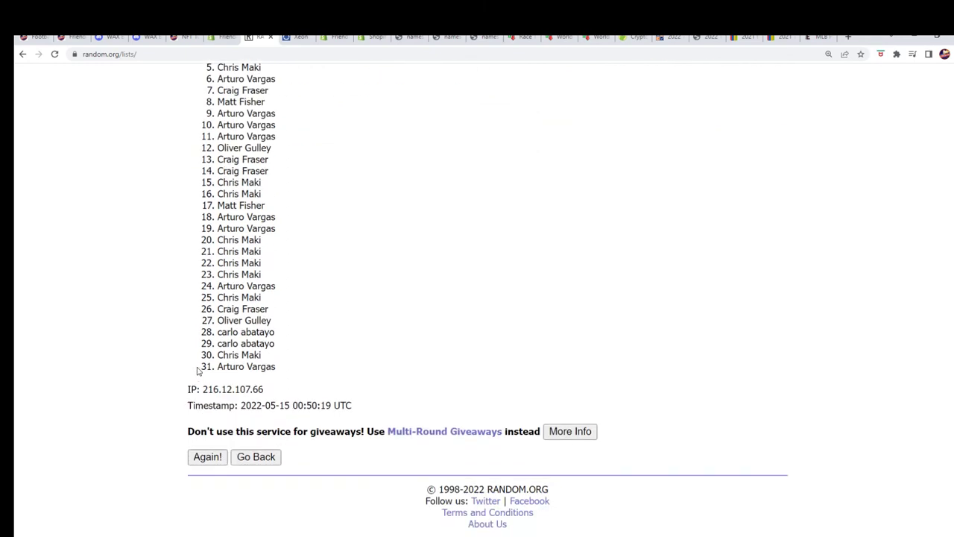
pyautogui.moveTo(197, 370); pyautogui.dragTo(305, 392)
pyautogui.scroll(3, 305, 392)
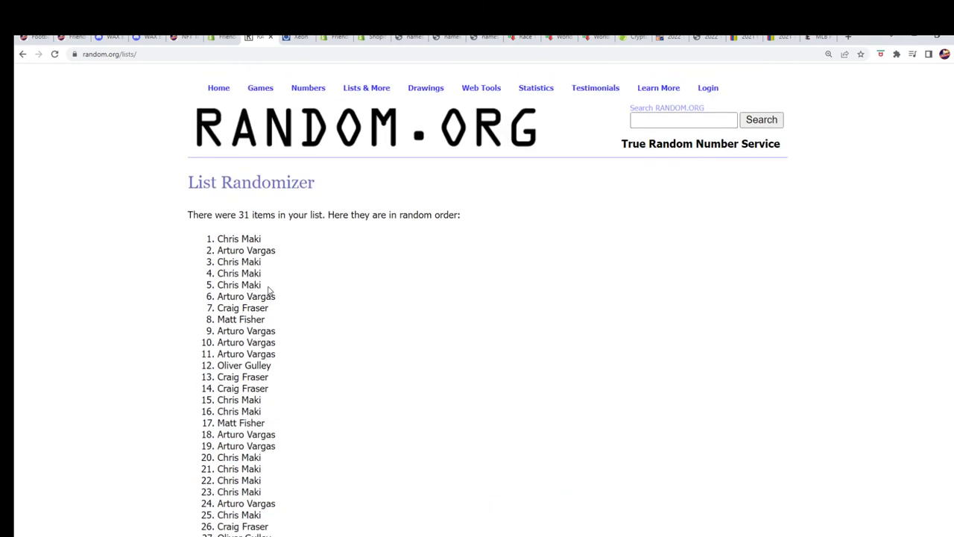
pyautogui.scroll(-3, 269, 289)
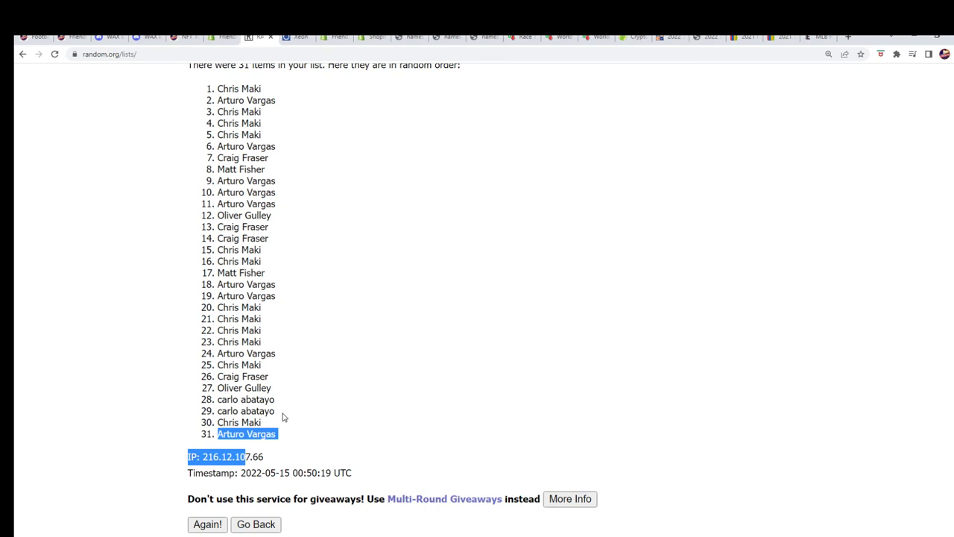
pyautogui.scroll(2, 283, 418)
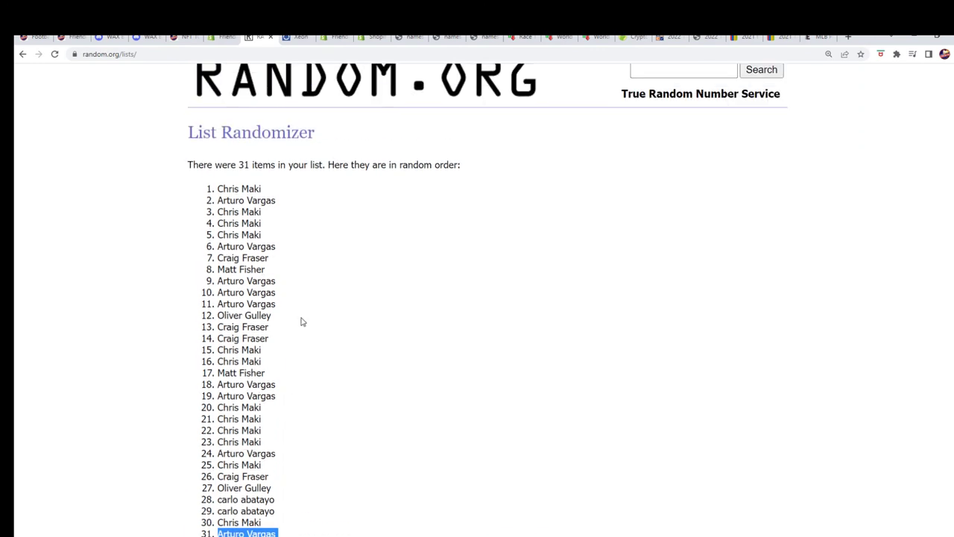
pyautogui.scroll(1, 300, 321)
# Open a blank List Randomizer form and copy the complete block of owner names, including the last line, from Notepad.
pyautogui.moveTo(366, 88)
pyautogui.click(373, 104)
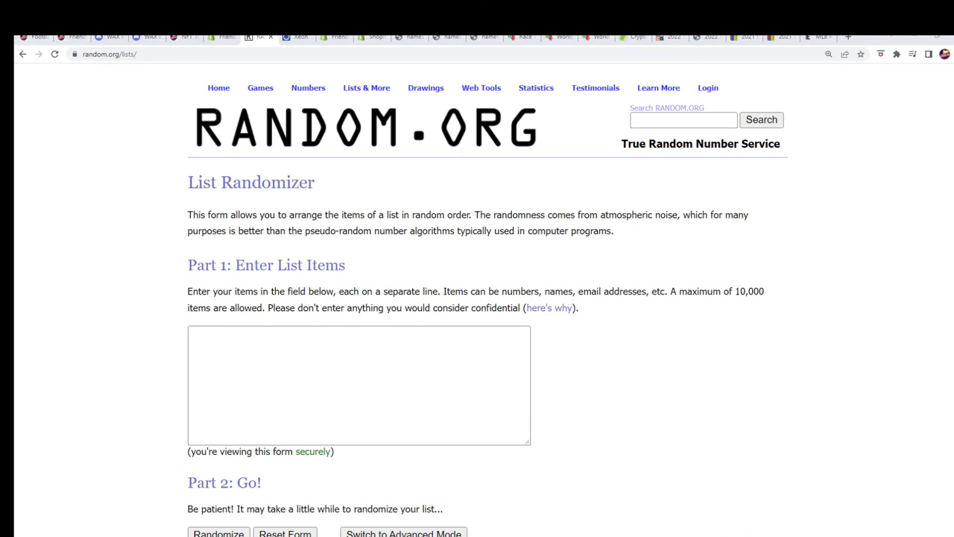
pyautogui.hotkey('alt', 'Tab')
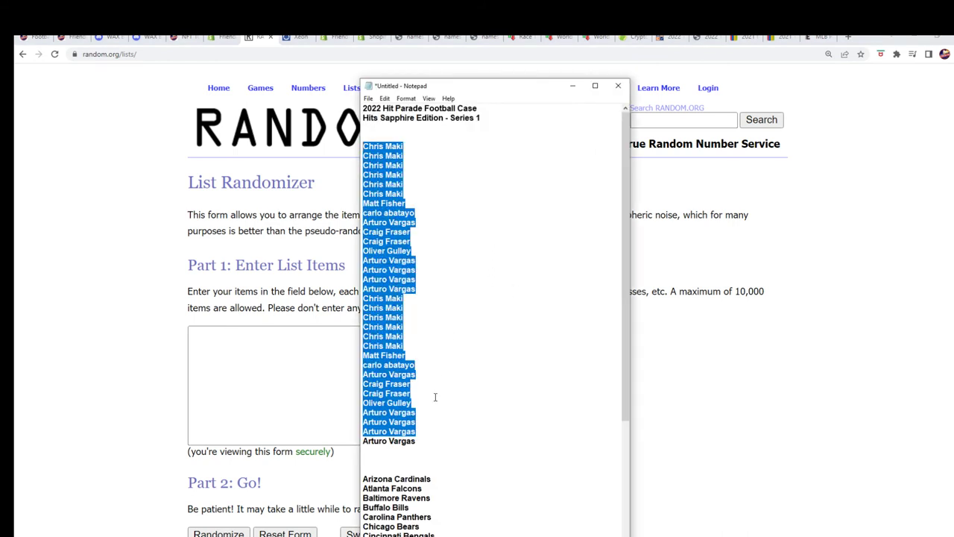
pyautogui.moveTo(418, 445)
pyautogui.mouseDown()
pyautogui.moveTo(369, 275)
pyautogui.moveTo(363, 143)
pyautogui.moveTo(357, 155)
pyautogui.moveTo(402, 313)
pyautogui.moveTo(416, 444)
pyautogui.mouseUp()
pyautogui.rightClick(418, 425)
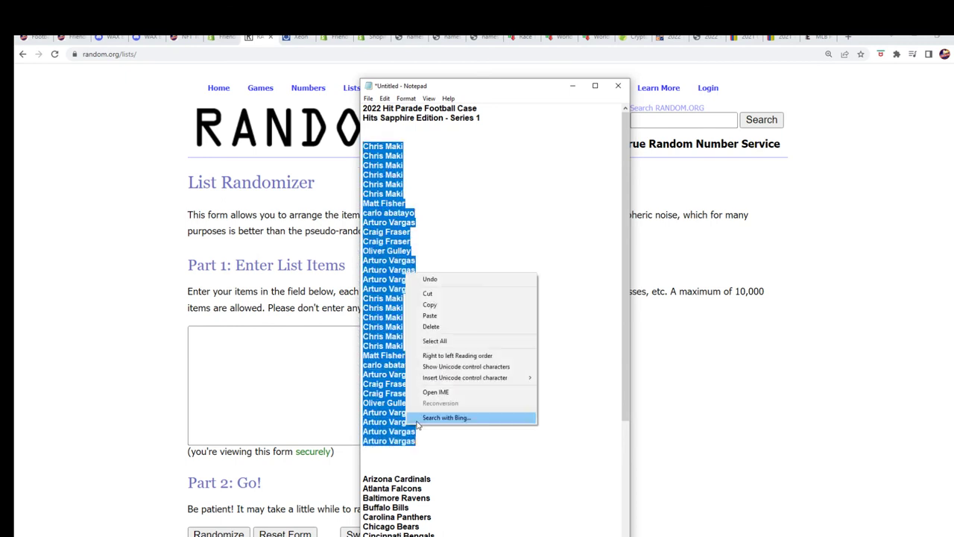
pyautogui.click(429, 304)
# Paste the copied owner names into the list items field and randomize them.
pyautogui.click(228, 358)
pyautogui.rightClick(188, 328)
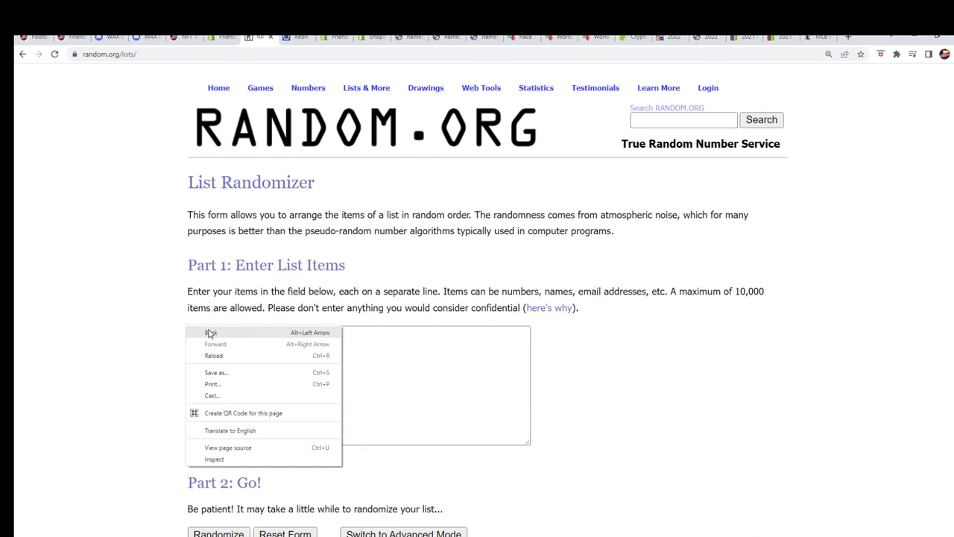
pyautogui.click(360, 345)
pyautogui.rightClick(209, 334)
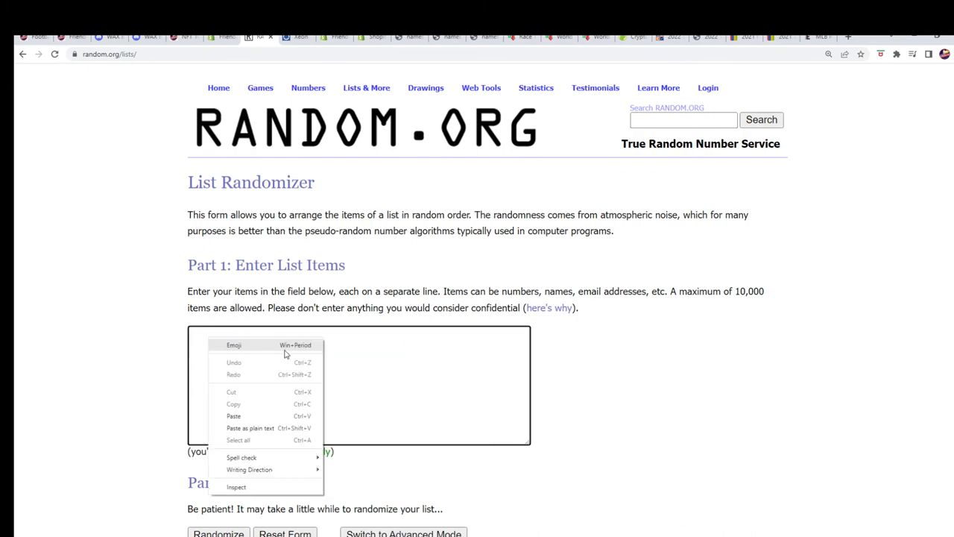
pyautogui.click(224, 409)
pyautogui.scroll(-1, 330, 362)
pyautogui.click(215, 457)
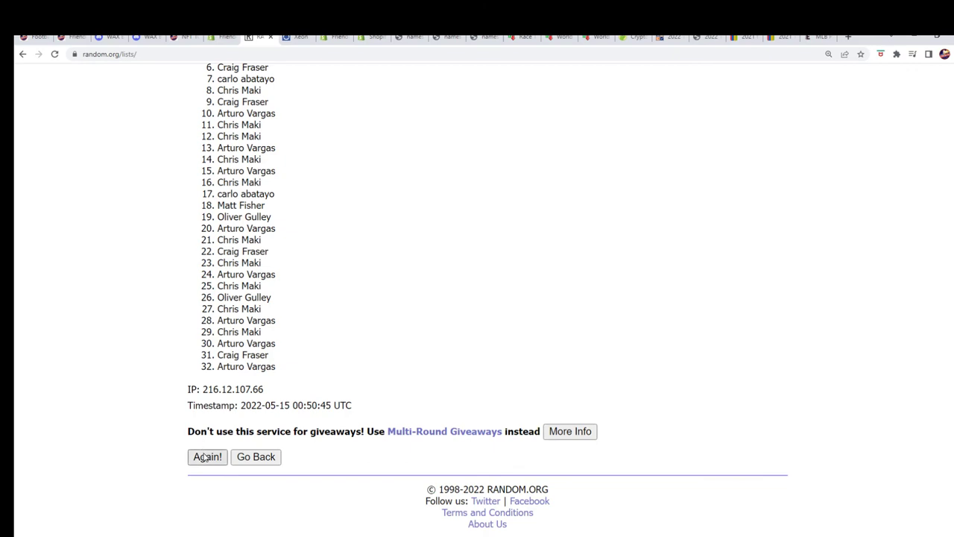
# Randomize the owner list six more times, for seven randomizations in total.
pyautogui.click(206, 456)
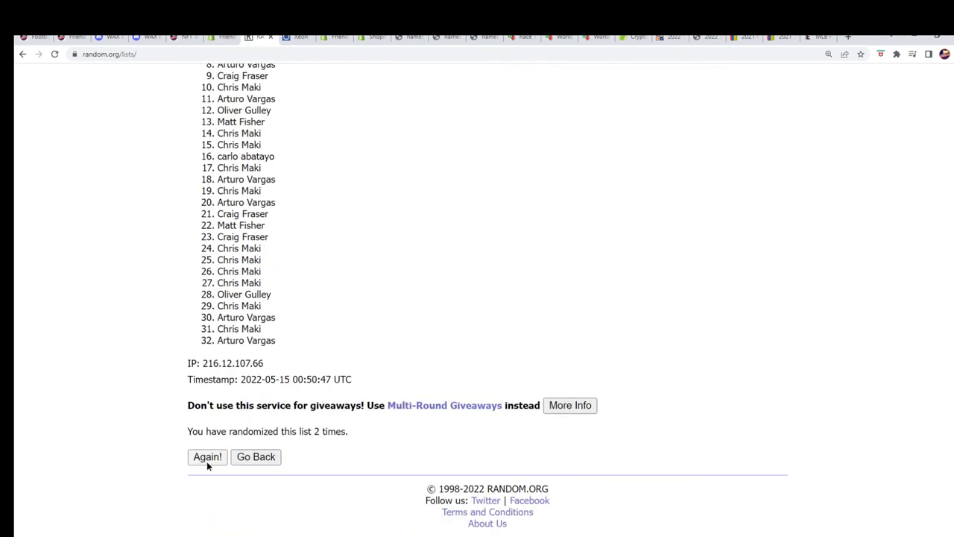
pyautogui.click(208, 463)
pyautogui.click(197, 456)
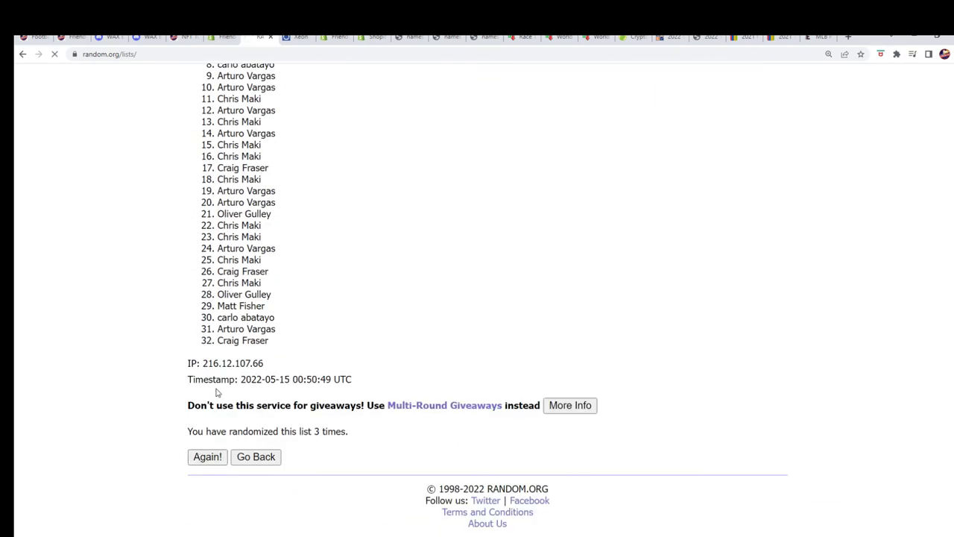
pyautogui.click(202, 455)
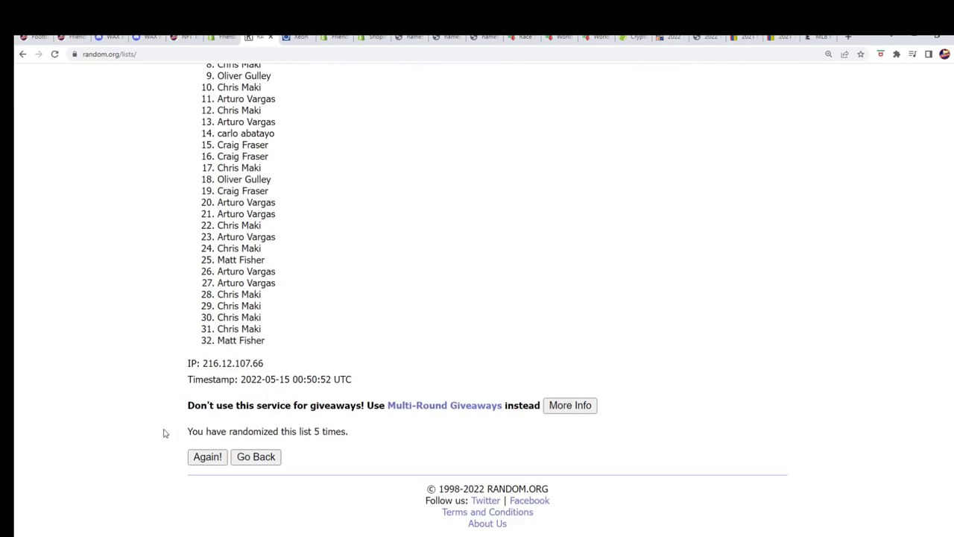
pyautogui.click(203, 456)
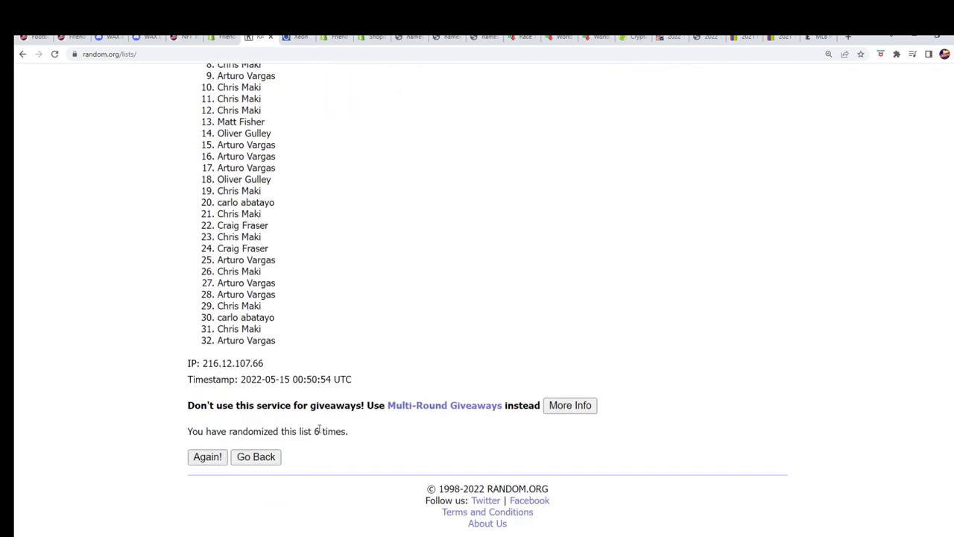
pyautogui.click(216, 454)
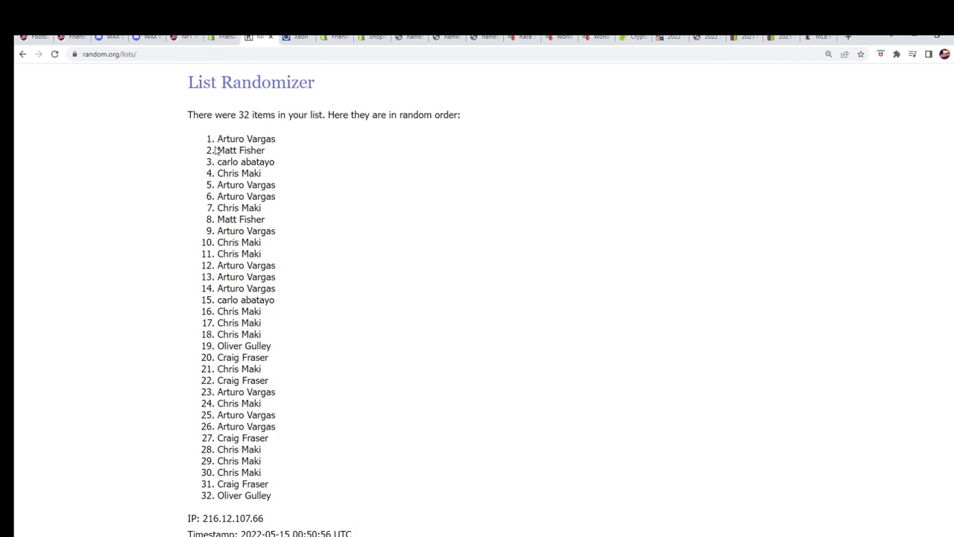
# Copy the randomized owner names, paste them as text into the Alpha NFL workbook in Excel starting at A2, and select B2.
pyautogui.moveTo(214, 150); pyautogui.dragTo(289, 504)
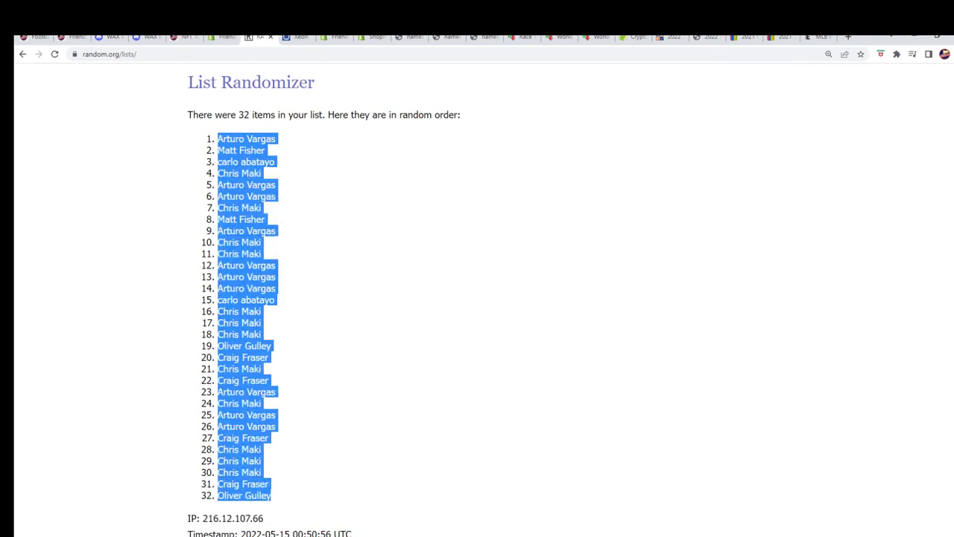
pyautogui.rightClick(256, 364)
pyautogui.click(285, 373)
pyautogui.hotkey('alt', 'Tab')
pyautogui.rightClick(425, 202)
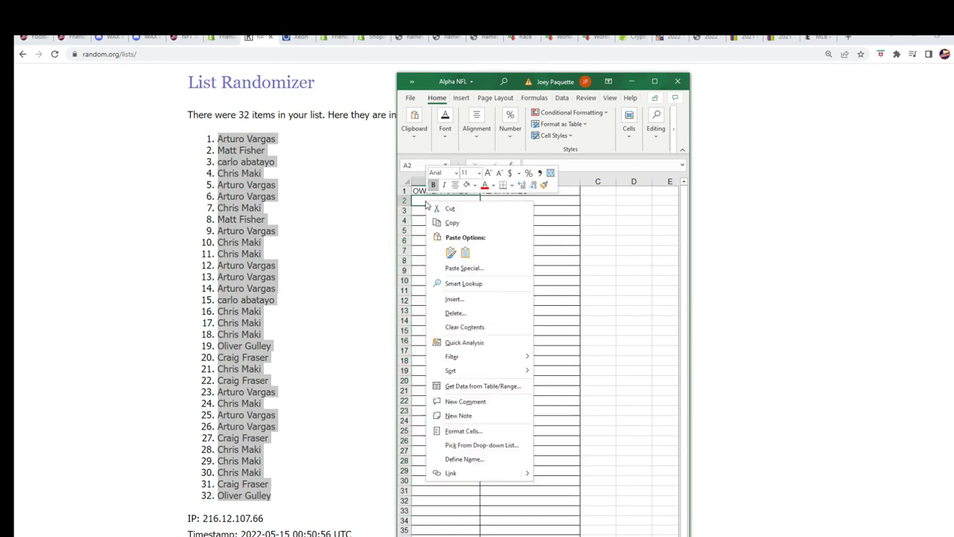
pyautogui.click(464, 268)
pyautogui.click(386, 216)
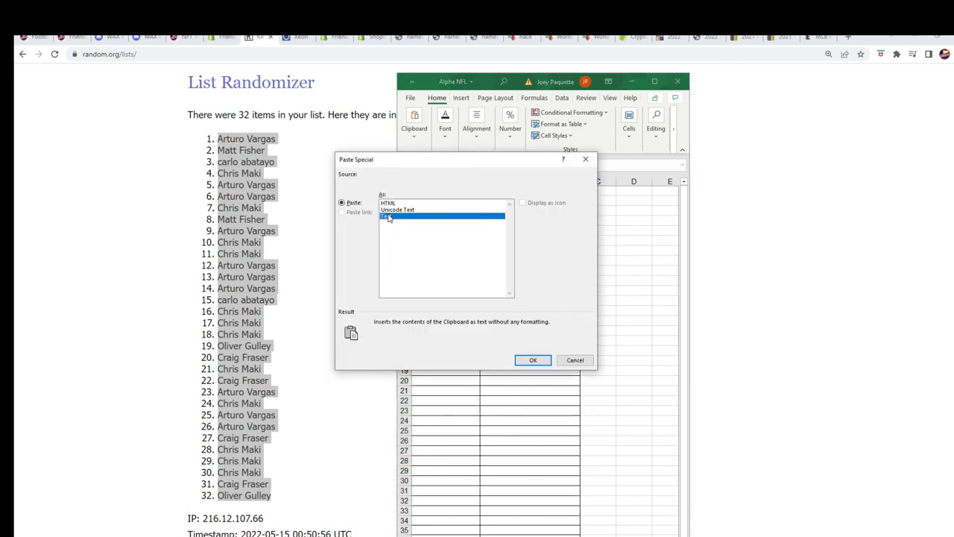
pyautogui.click(526, 359)
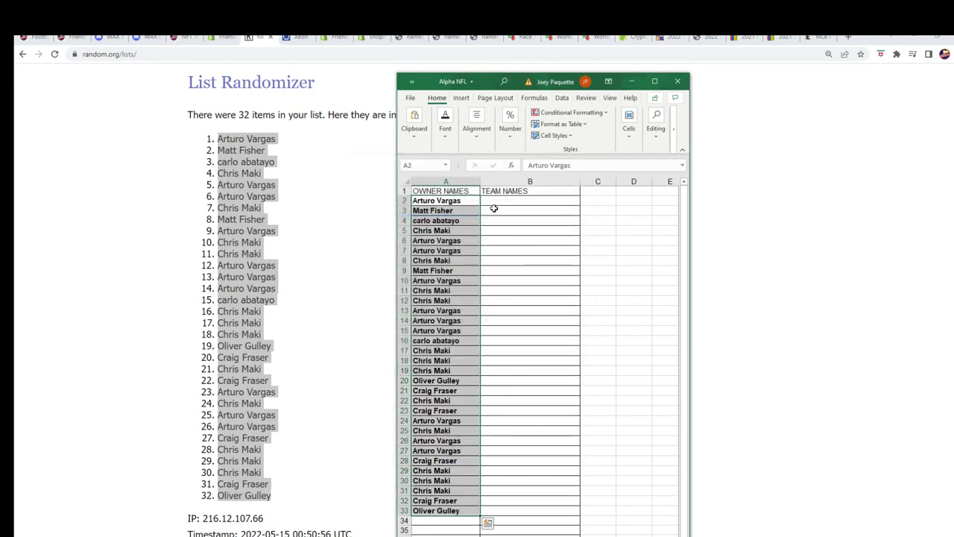
pyautogui.moveTo(498, 210); pyautogui.dragTo(498, 201)
pyautogui.click(501, 200)
# Open a blank List Randomizer form and copy the team names from Arizona Cardinals to Washington Commanders from Notepad.
pyautogui.scroll(3, 356, 187)
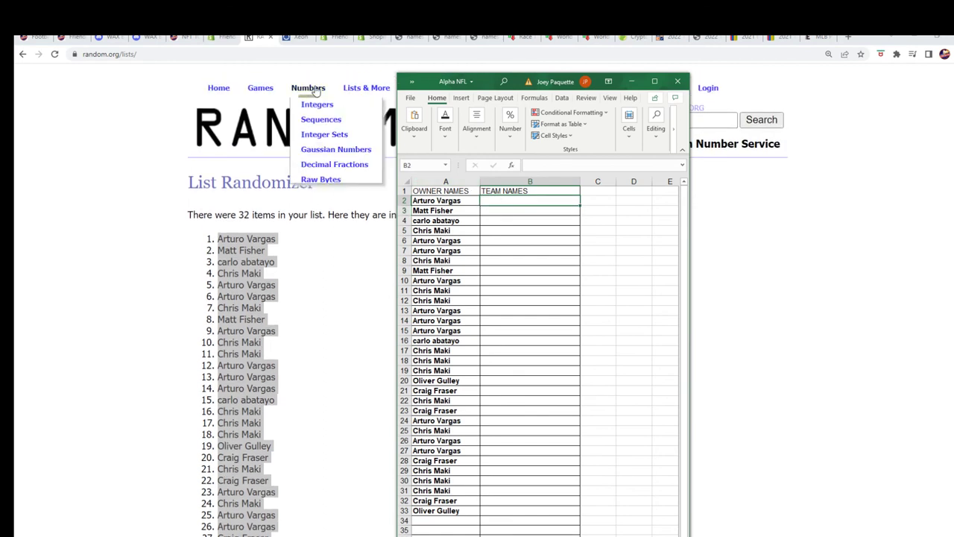
pyautogui.click(354, 108)
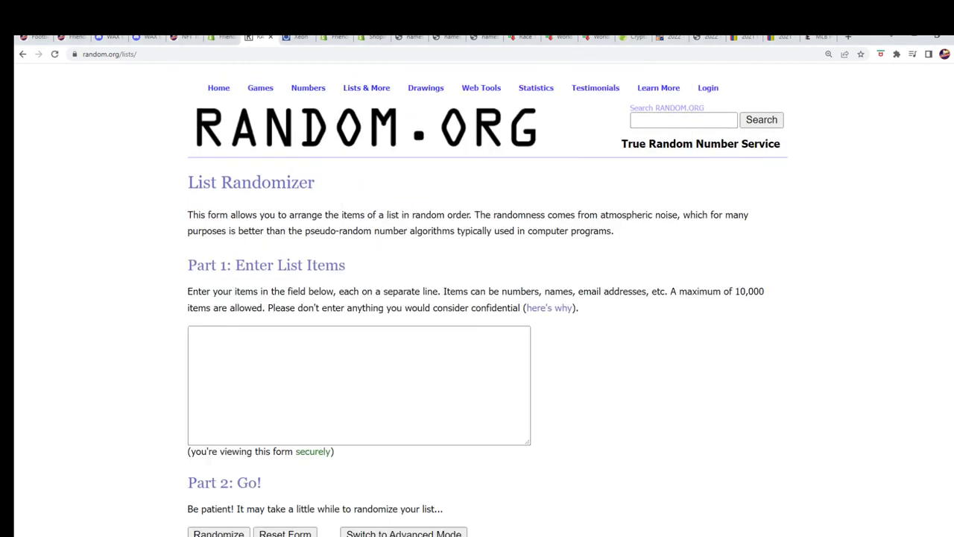
pyautogui.hotkey('alt', 'Tab')
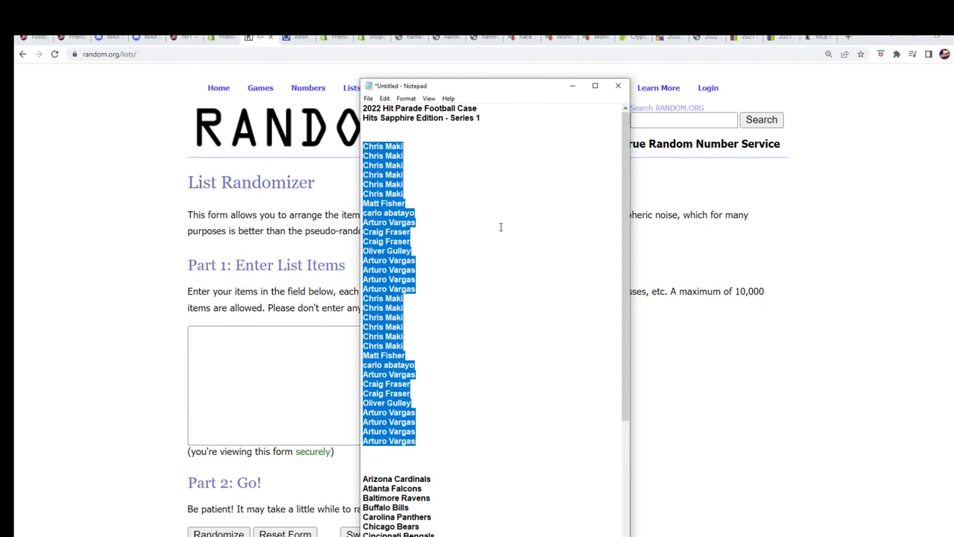
pyautogui.moveTo(498, 79); pyautogui.dragTo(498, 35)
pyautogui.scroll(-7, 515, 415)
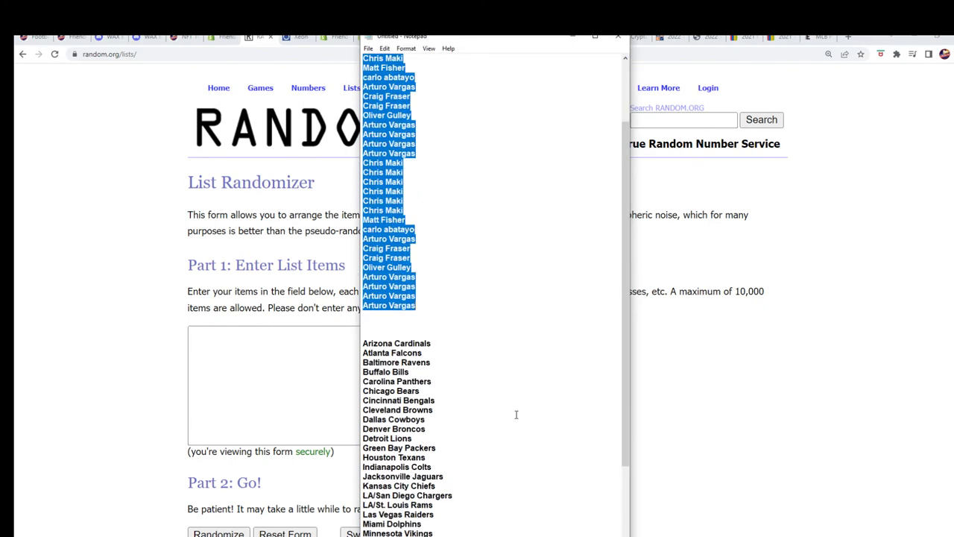
pyautogui.moveTo(462, 531); pyautogui.dragTo(326, 244)
pyautogui.rightClick(390, 285)
pyautogui.click(420, 319)
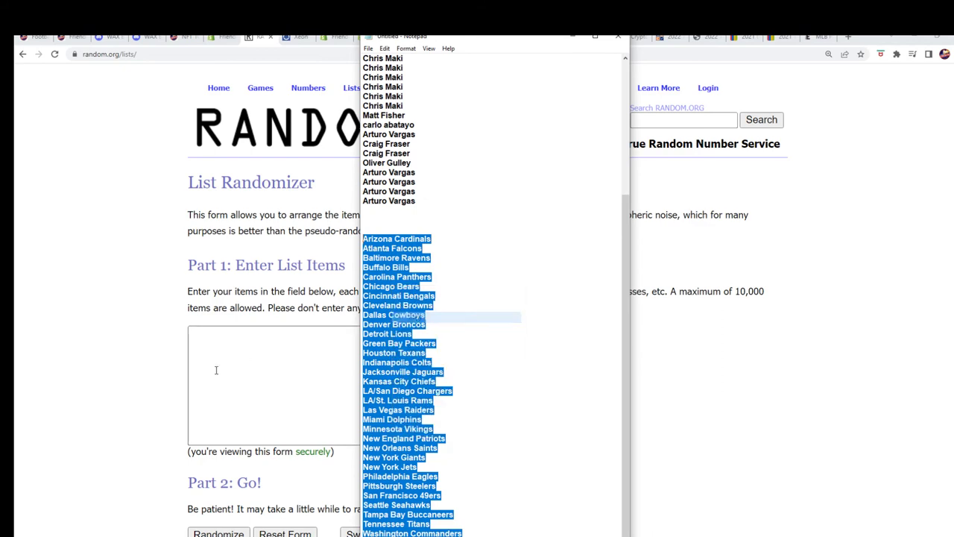
# Paste the copied team names into the list items field and randomize them.
pyautogui.click(202, 369)
pyautogui.rightClick(196, 341)
pyautogui.click(222, 420)
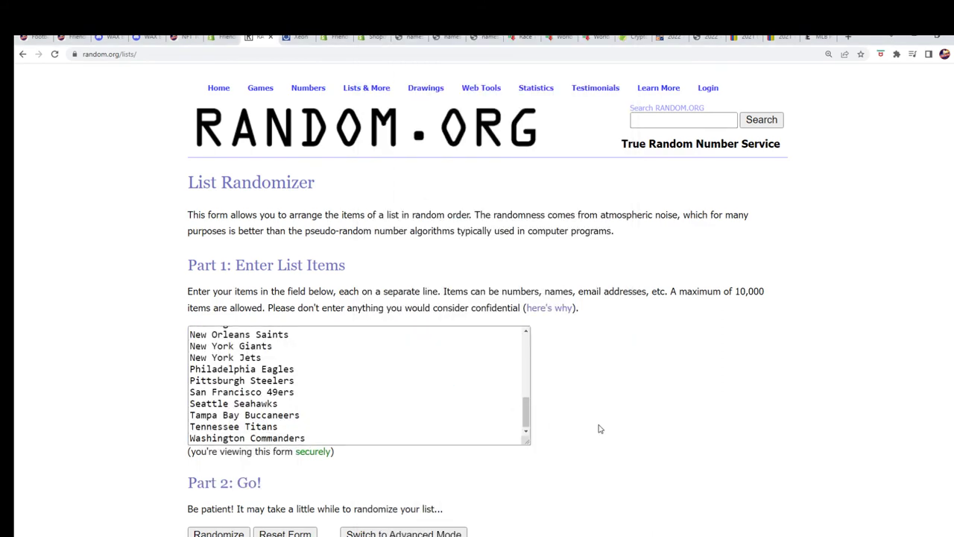
pyautogui.scroll(-2, 596, 429)
pyautogui.click(239, 461)
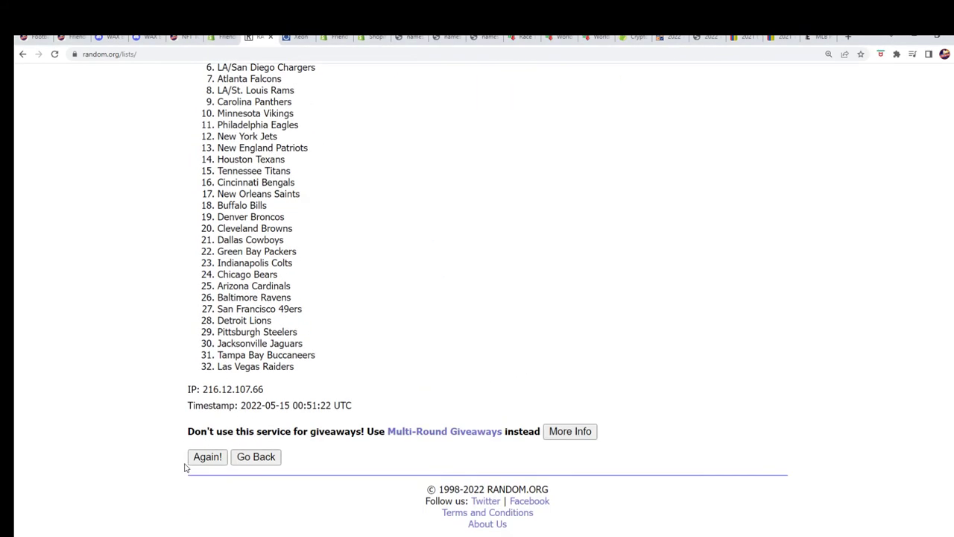
# Randomize the team list again until it has been randomized seven times in total.
pyautogui.scroll(-3, 175, 468)
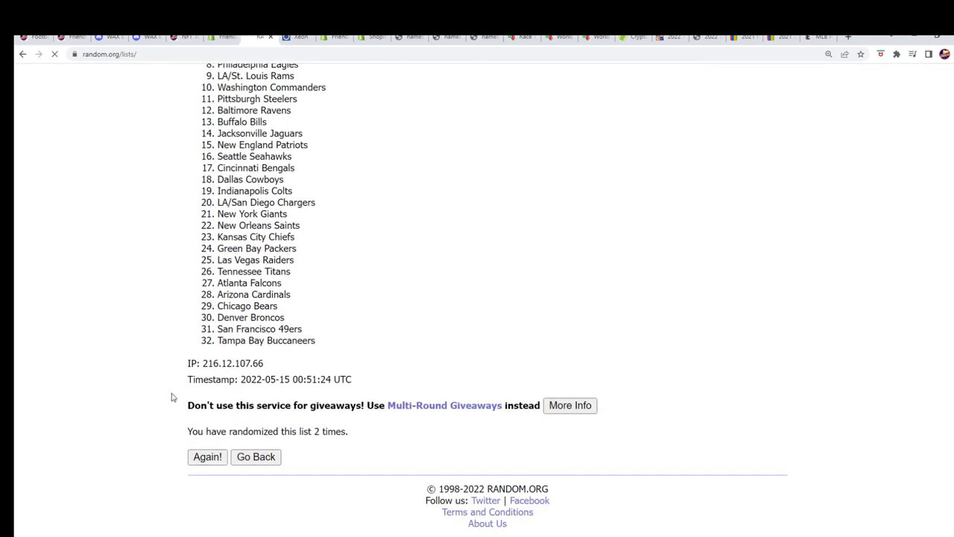
pyautogui.click(200, 457)
pyautogui.click(197, 457)
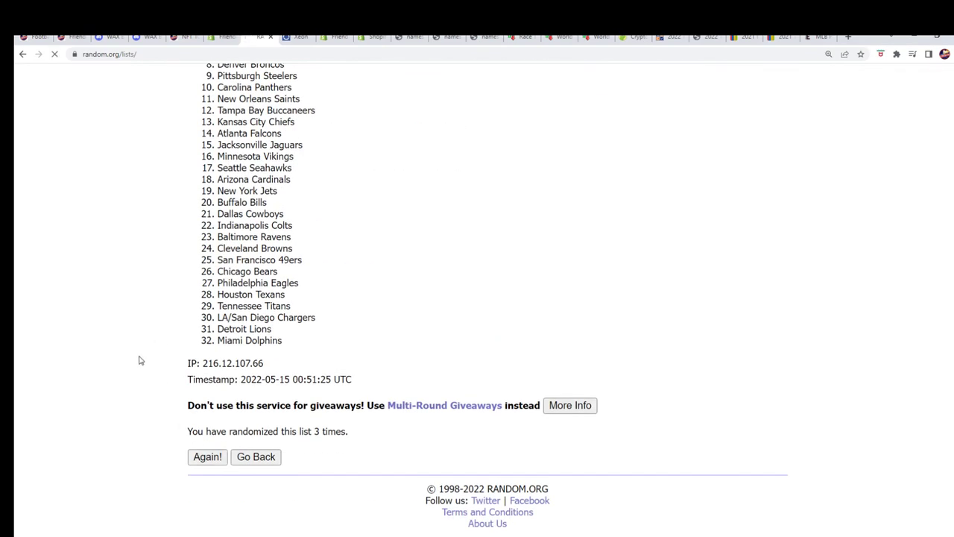
pyautogui.click(195, 456)
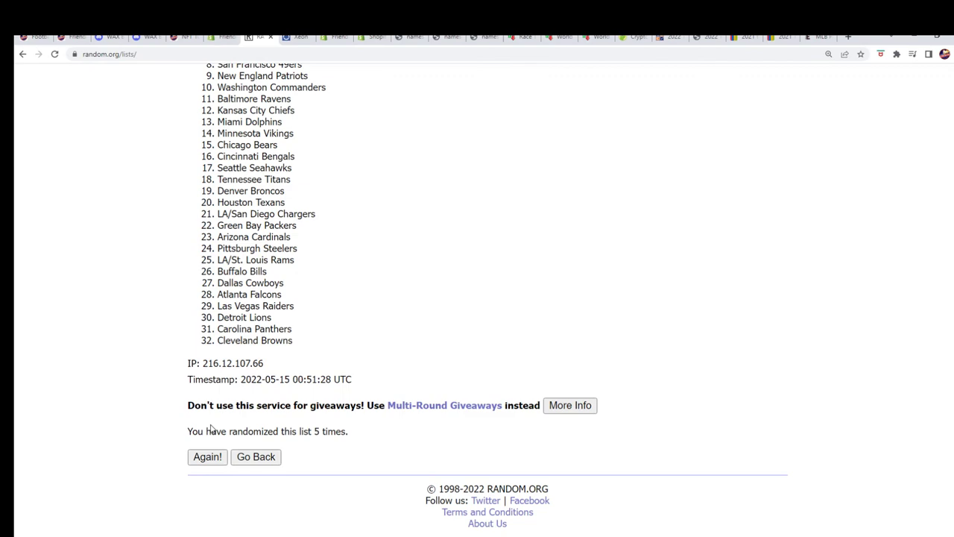
pyautogui.click(208, 457)
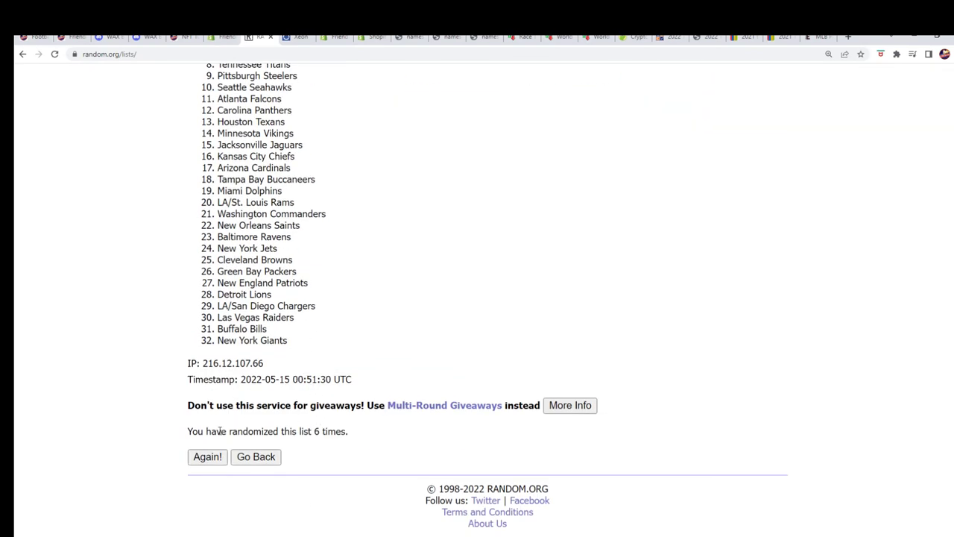
pyautogui.click(207, 455)
pyautogui.scroll(-2, 298, 223)
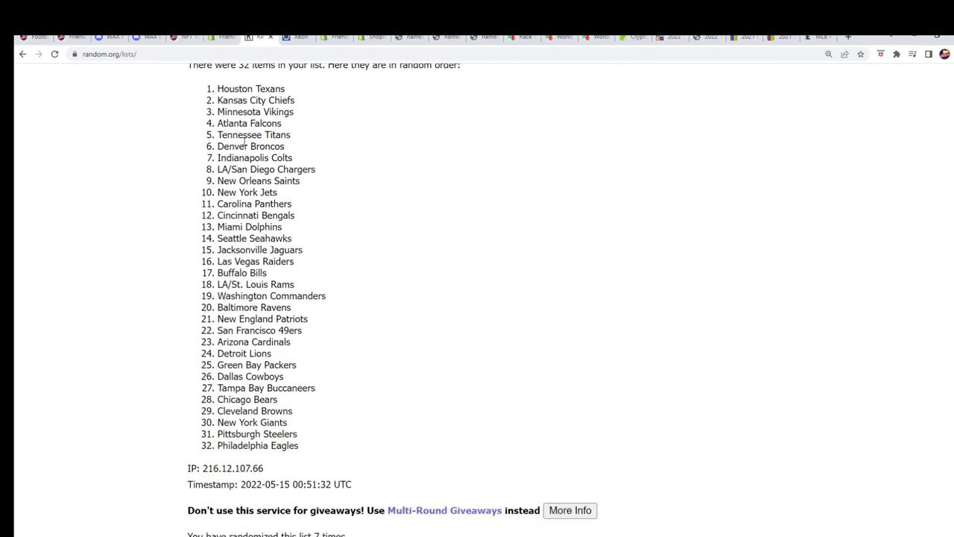
# Copy the 32 randomized team names, switch to the Alpha NFL workbook in Excel, and paste them as text starting at B2.
pyautogui.moveTo(220, 87); pyautogui.dragTo(332, 447)
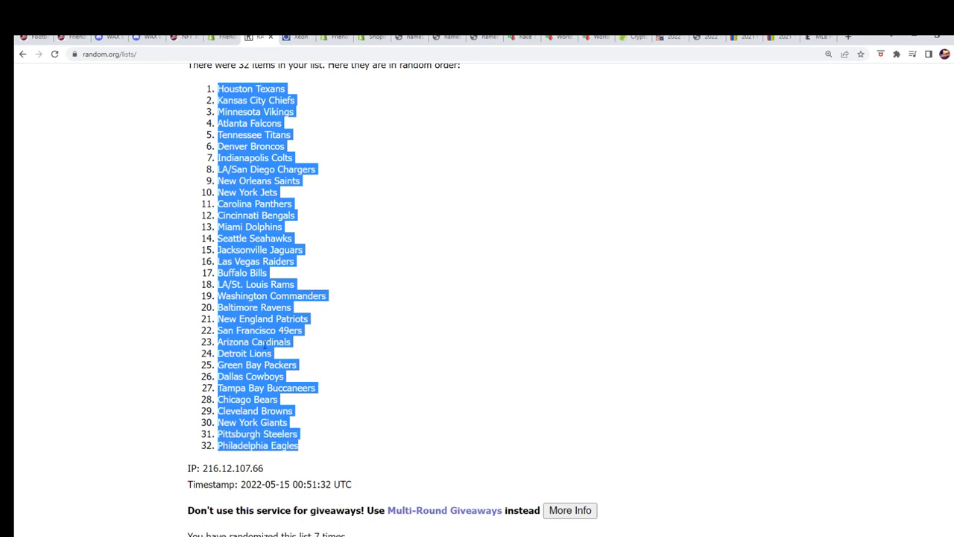
pyautogui.rightClick(263, 342)
pyautogui.click(278, 354)
pyautogui.hotkey('alt', 'Tab')
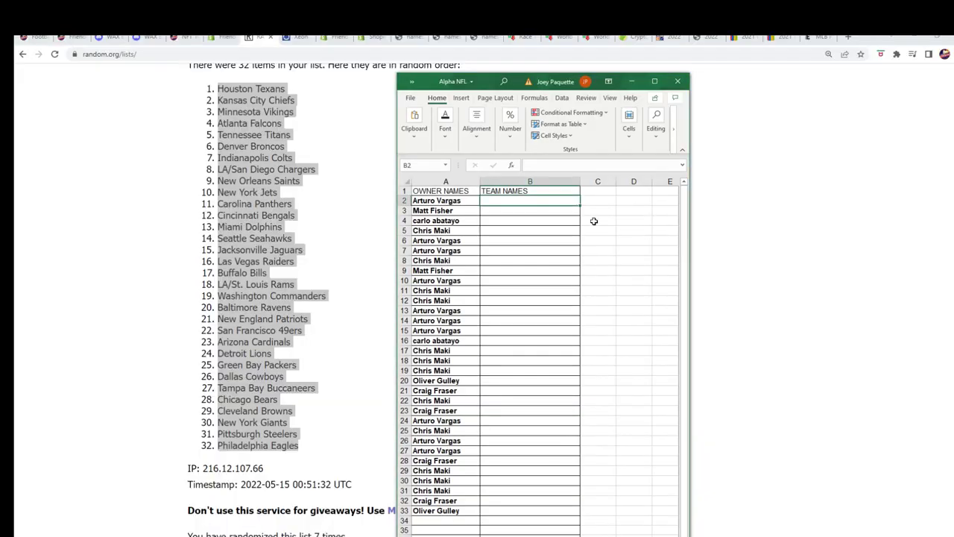
pyautogui.rightClick(502, 200)
pyautogui.click(539, 268)
pyautogui.press('Down')
pyautogui.press('Down')
pyautogui.click(588, 357)
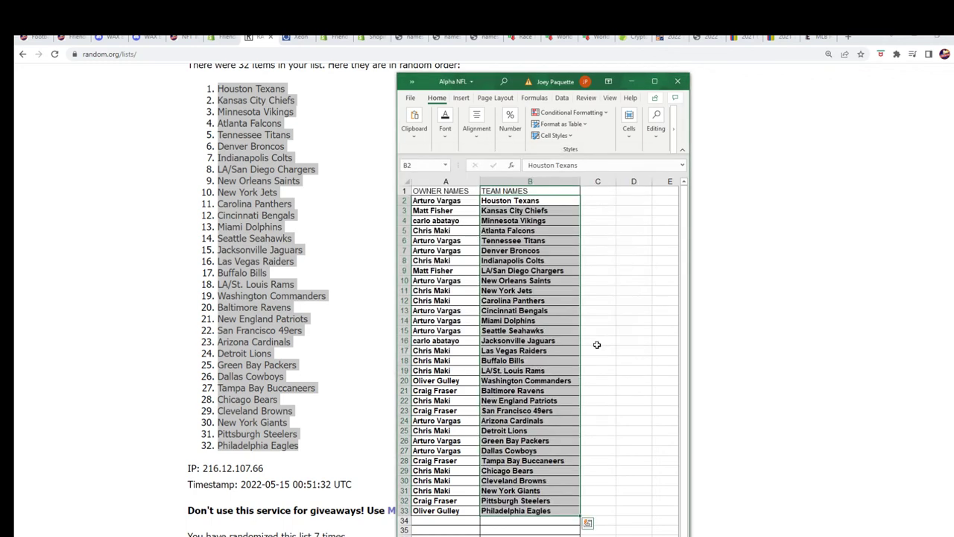
# Narrow the OWNER NAMES column to fit its heading, and enlarge the workbook window and its zoom to show the whole list.
pyautogui.click(458, 182)
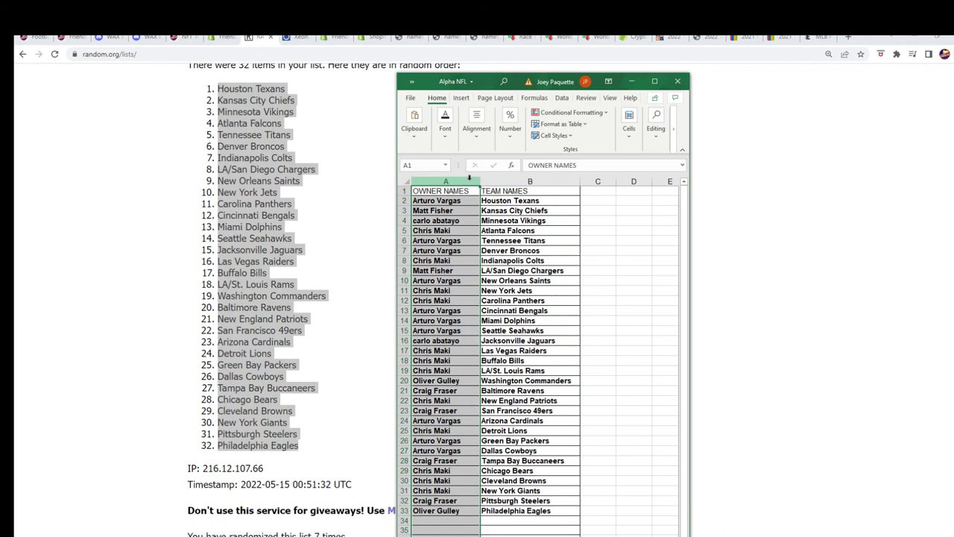
pyautogui.moveTo(479, 183); pyautogui.dragTo(469, 184)
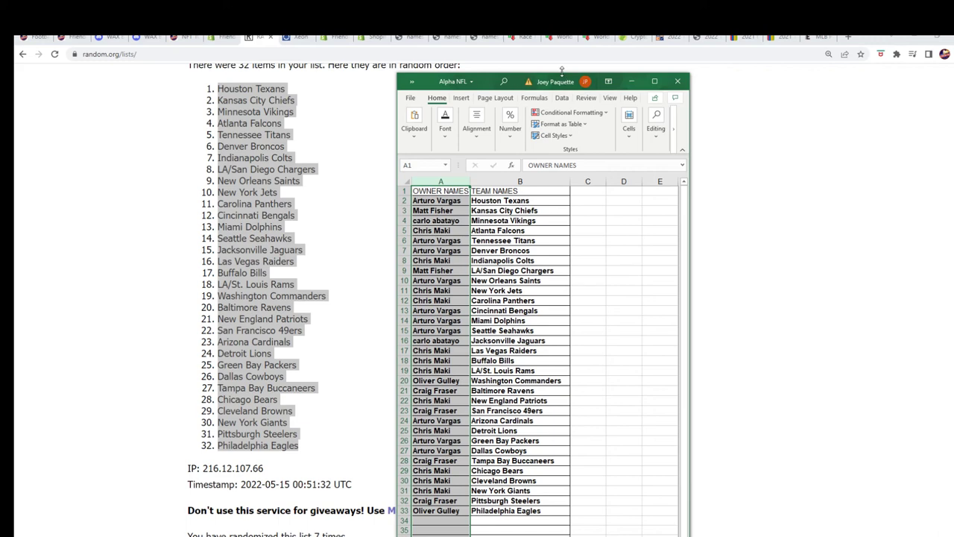
pyautogui.moveTo(562, 71); pyautogui.dragTo(562, 31)
pyautogui.scroll(1, 539, 328)
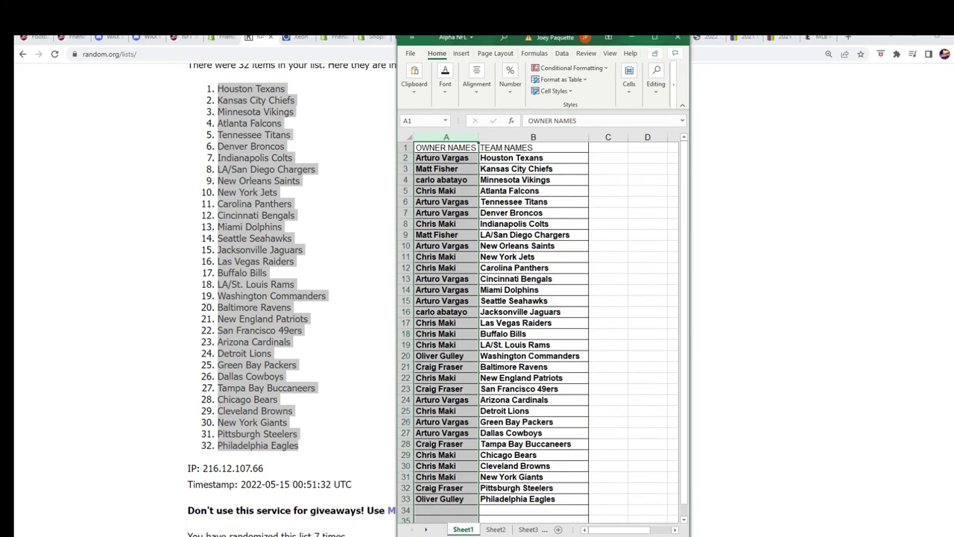
# Widen the workbook window and sort the owner and team rows by TEAM NAMES on cell values, A to Z, with headers.
pyautogui.moveTo(446, 137); pyautogui.dragTo(533, 138)
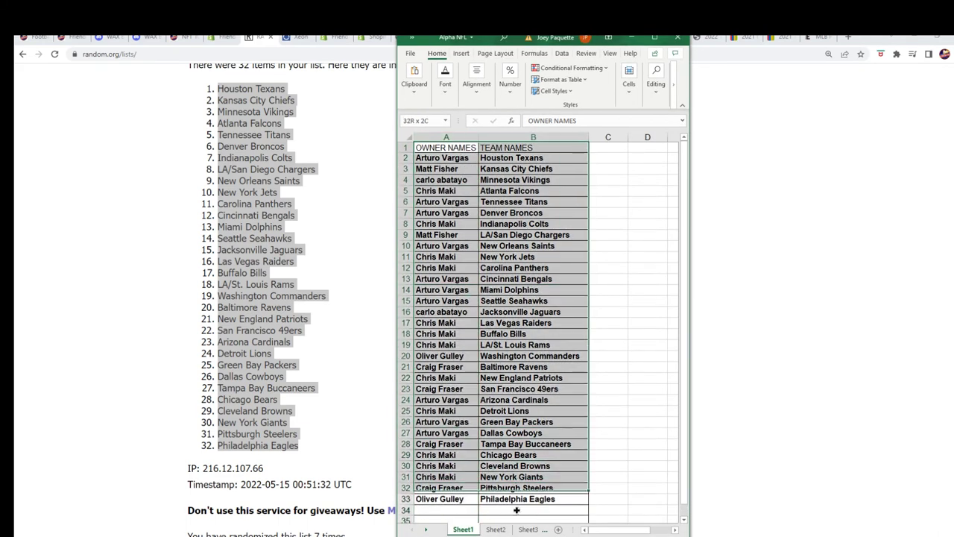
pyautogui.scroll(-2, 608, 218)
pyautogui.scroll(2, 609, 218)
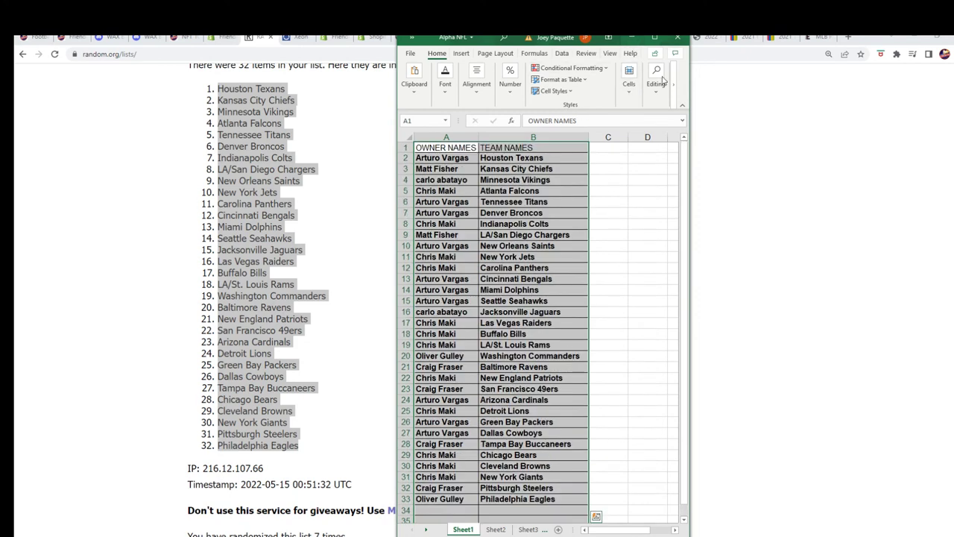
pyautogui.moveTo(691, 149); pyautogui.dragTo(794, 150)
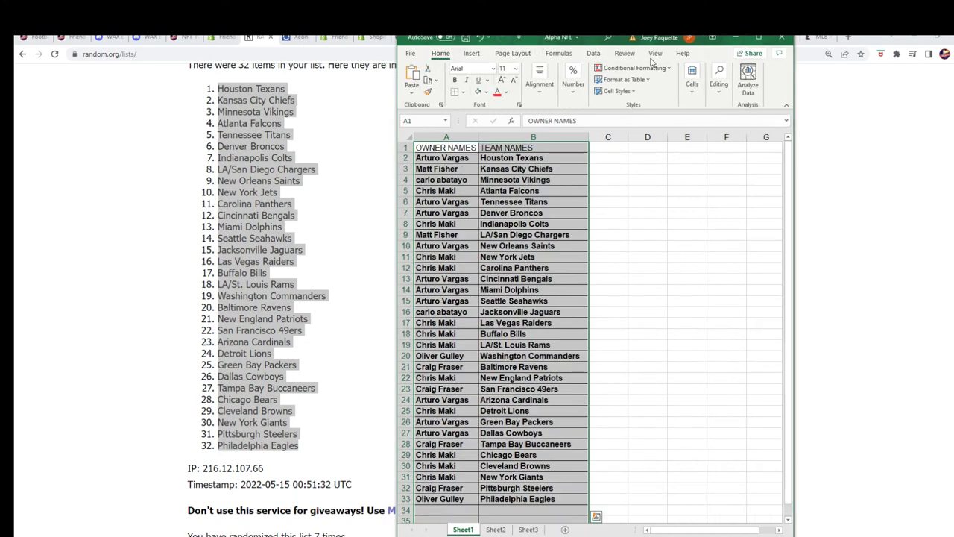
pyautogui.click(594, 53)
pyautogui.click(641, 79)
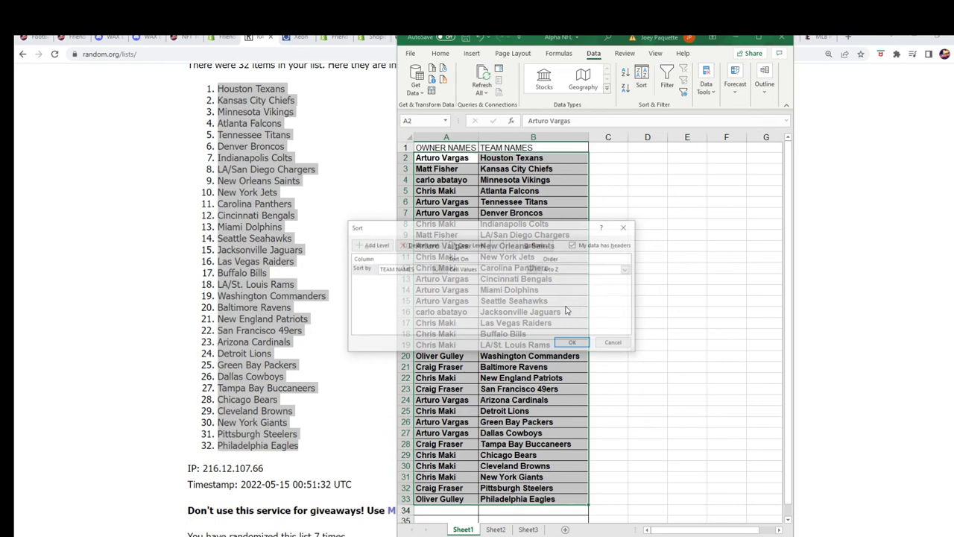
pyautogui.click(571, 343)
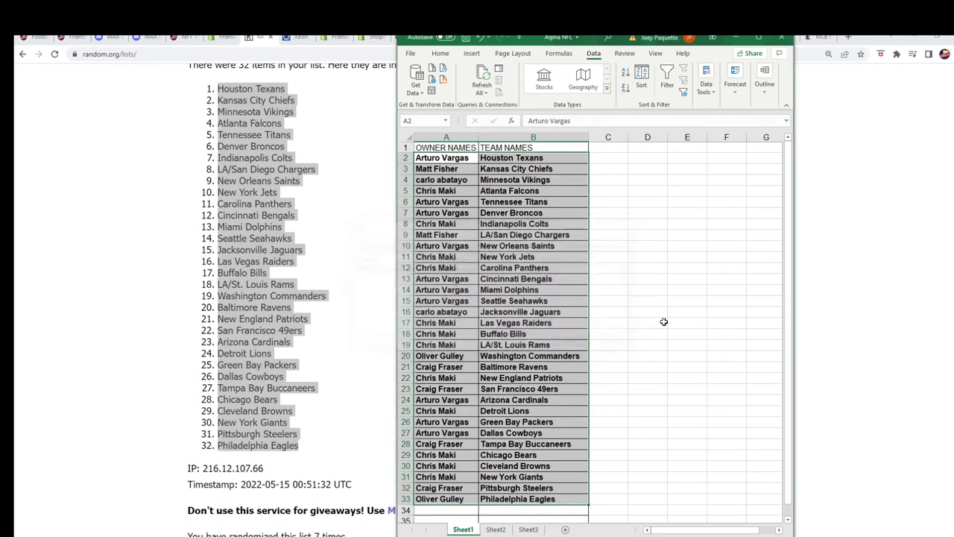